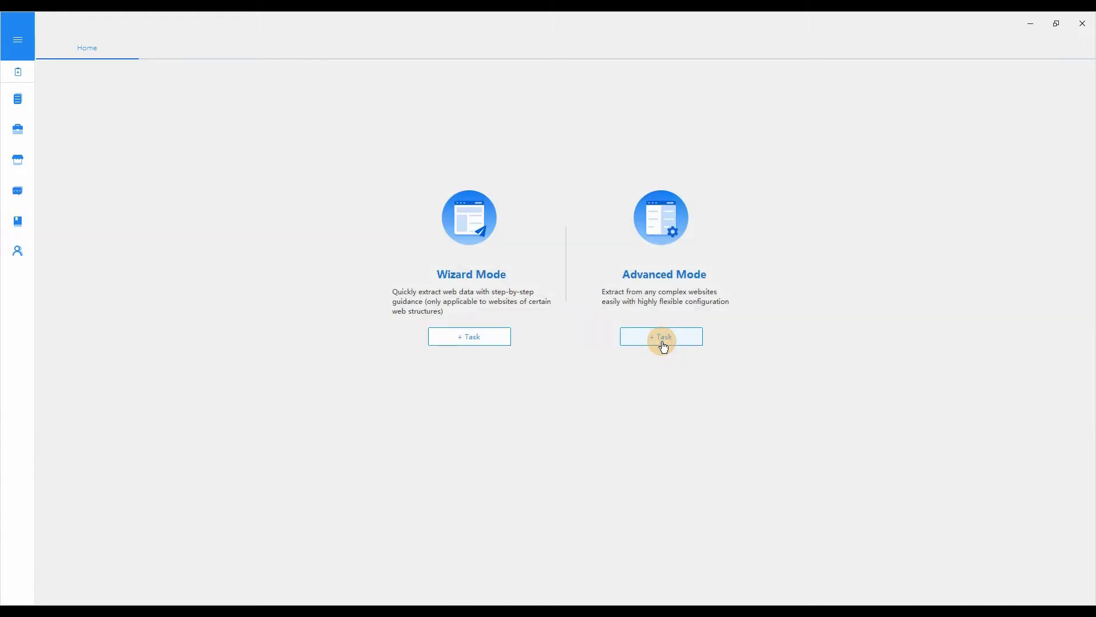
Step: Start an advanced task loading the pasted Amazon Action & Toy Figures URL, with the workflow shown
left_click(663, 343)
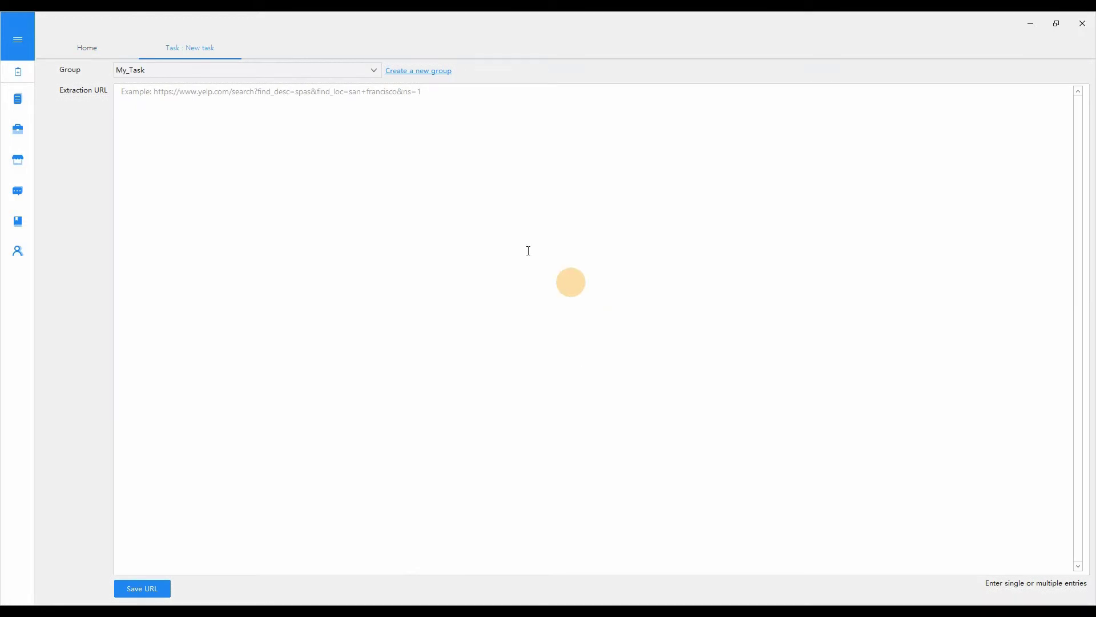
left_click(154, 103)
key("ctrl+v")
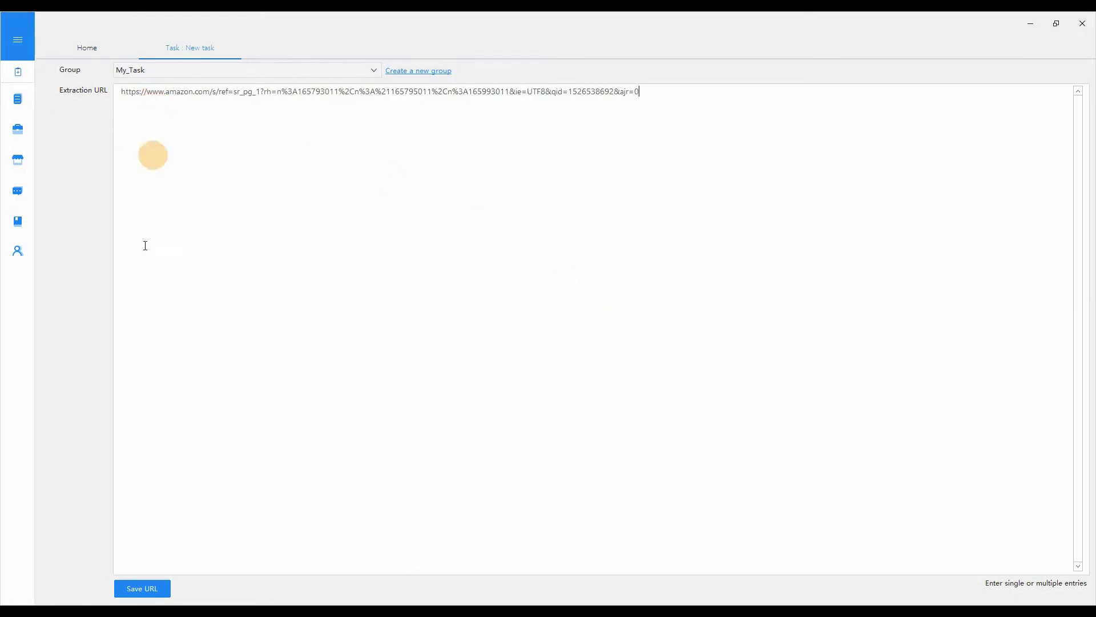
left_click(133, 589)
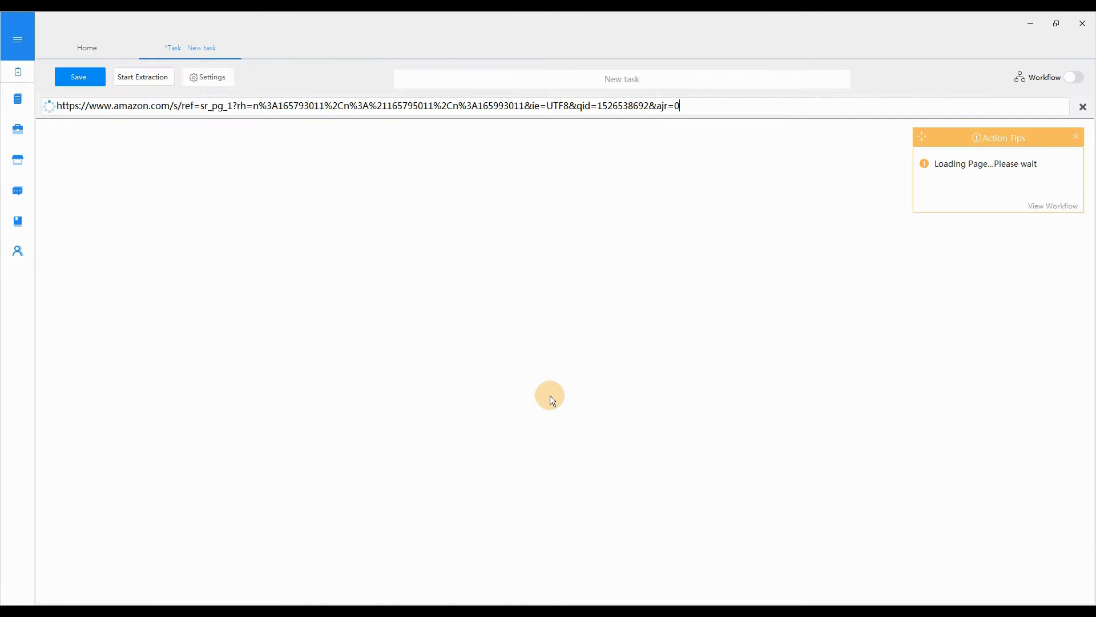
left_click(1074, 78)
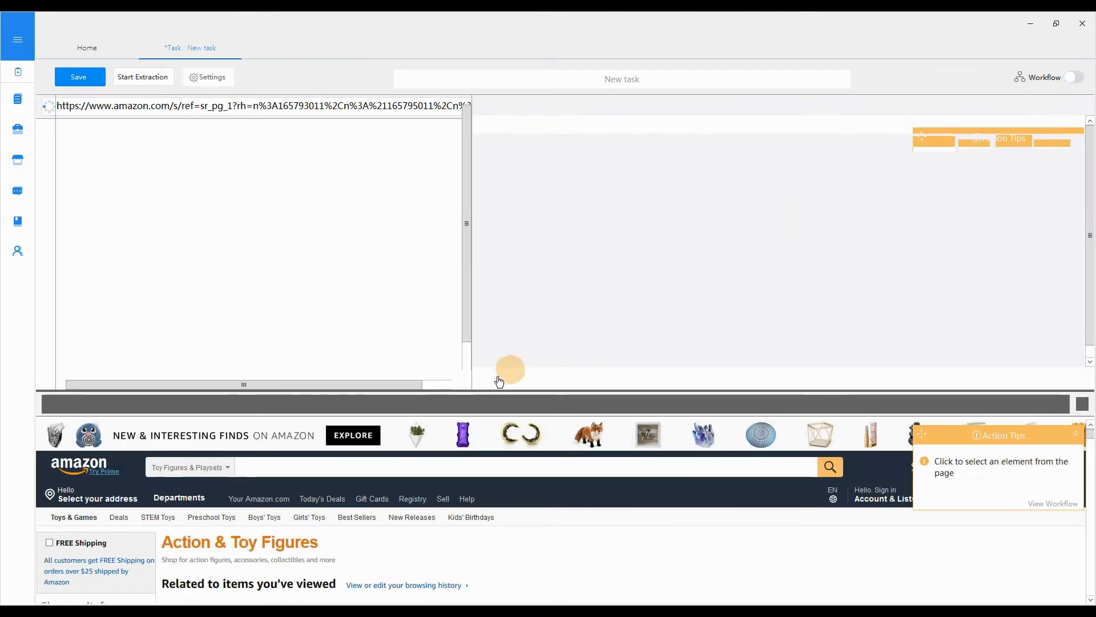
left_click_drag(480, 390, 504, 266)
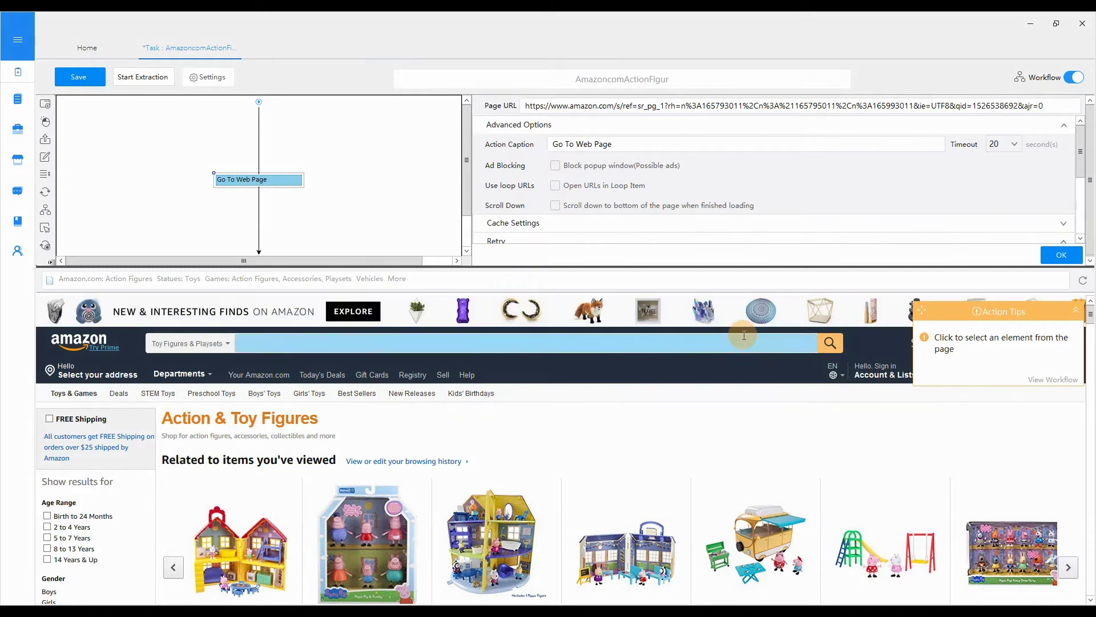
left_click_drag(1092, 329, 1091, 476)
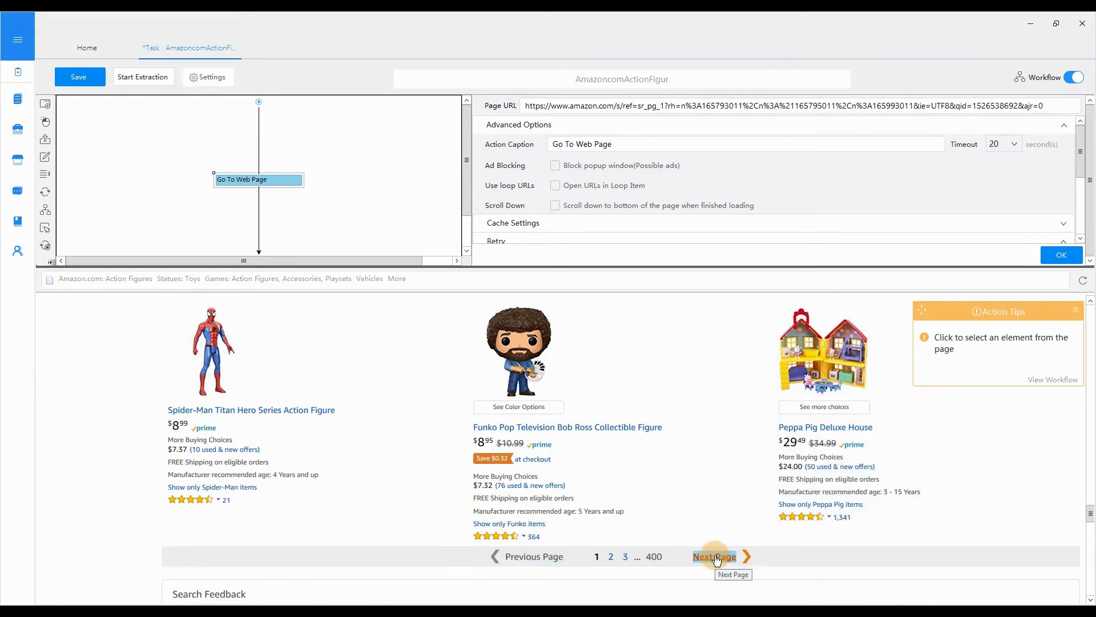
Step: Loop-click the Next Page link with AJAX Load on and a 3-second timeout
left_click(716, 557)
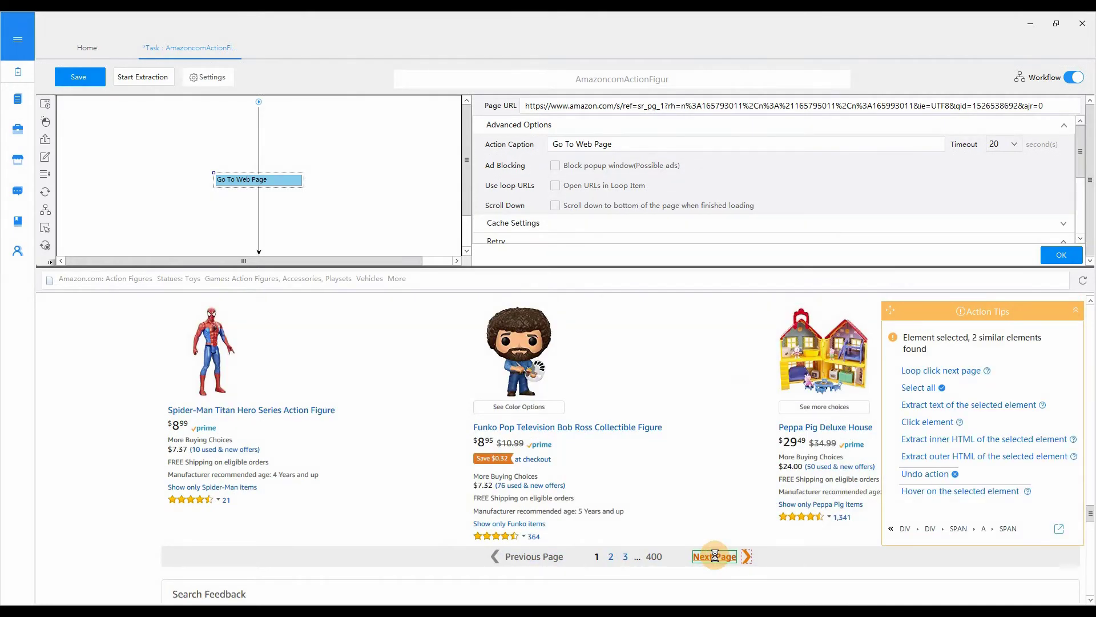
left_click(933, 371)
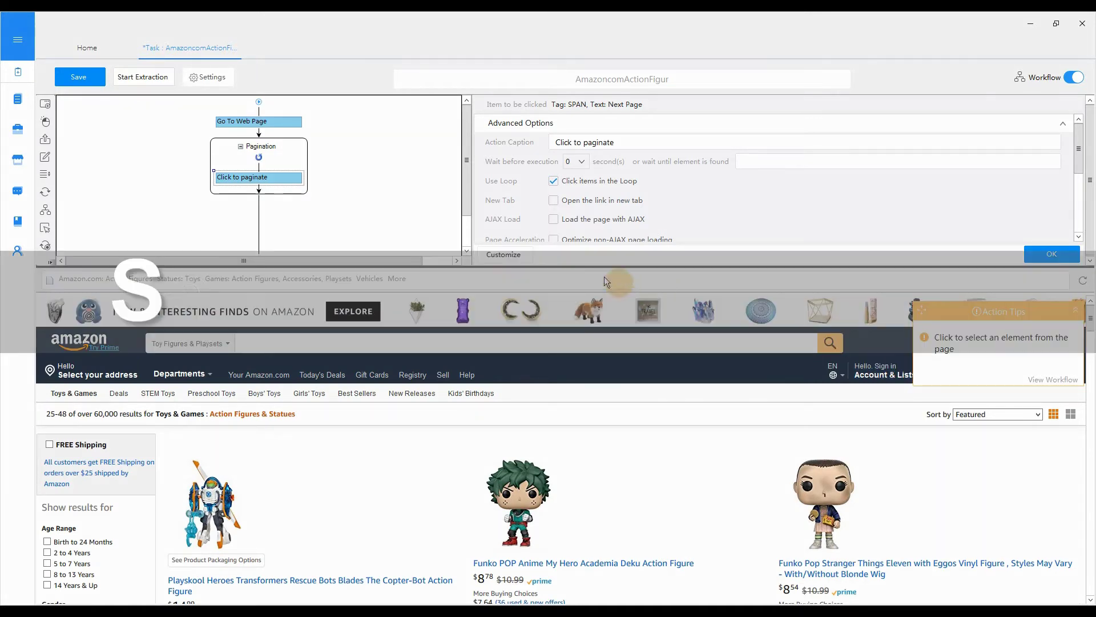
left_click(554, 220)
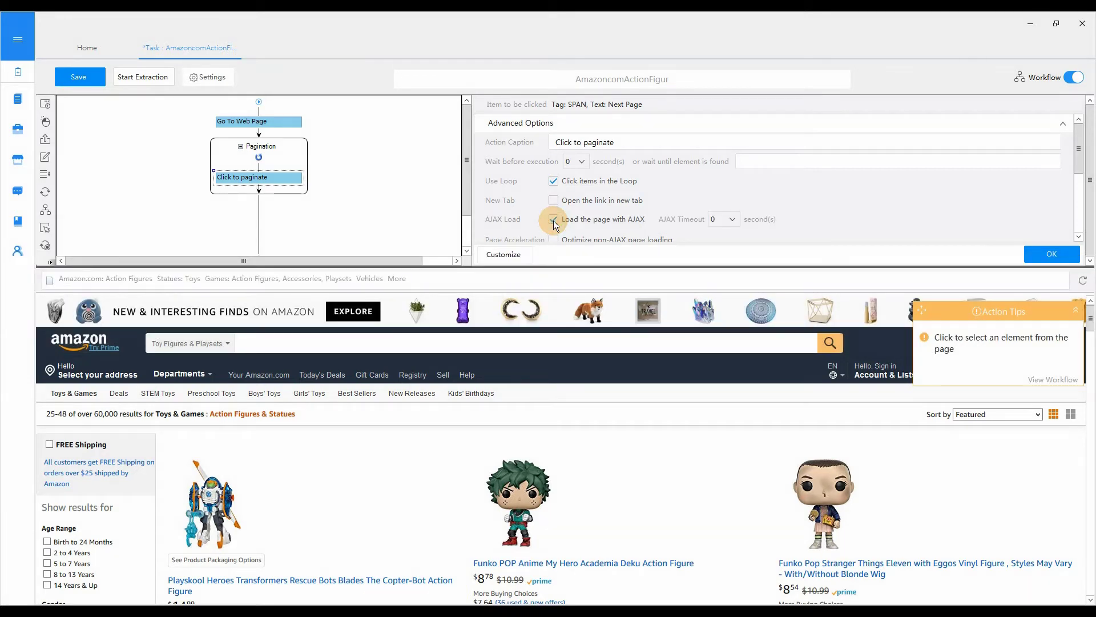
left_click(732, 221)
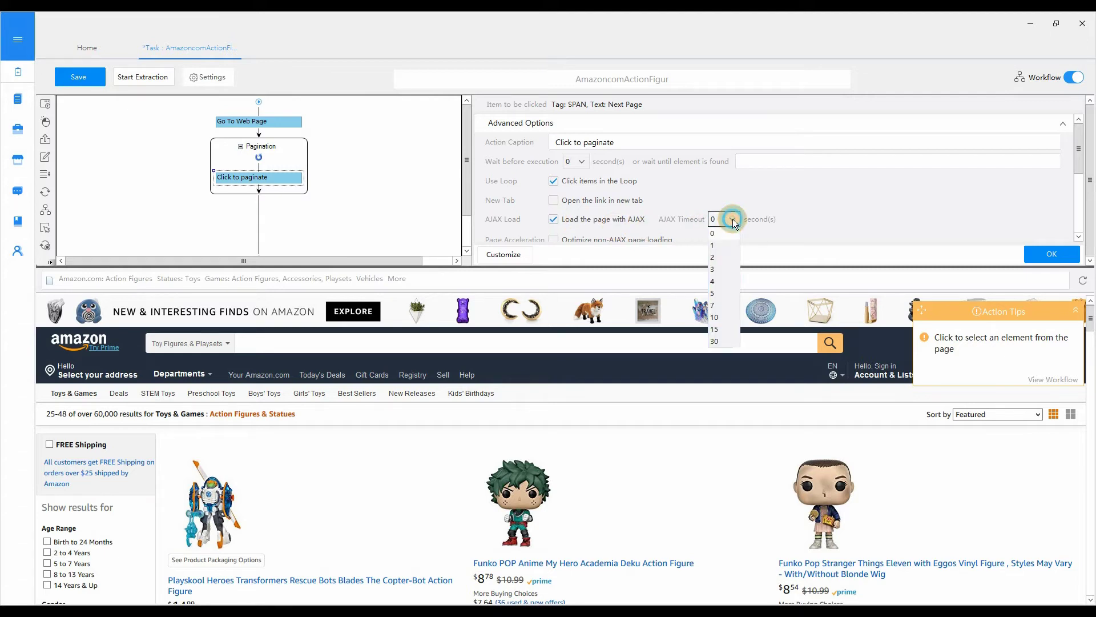
left_click(726, 269)
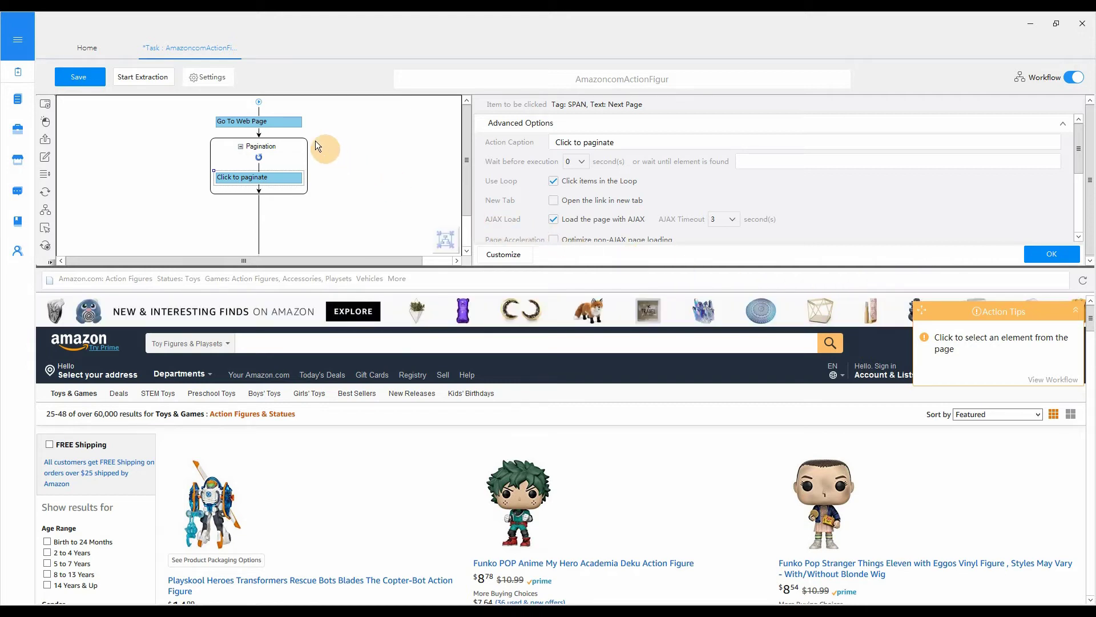
Step: Review the Go To Web Page and Pagination step settings
left_click(296, 120)
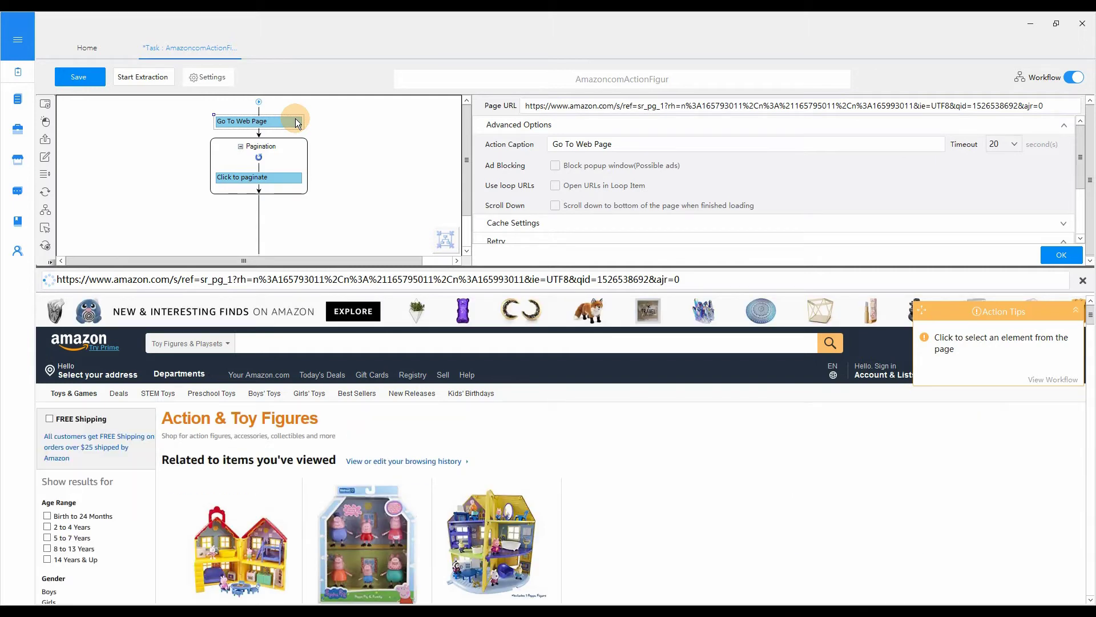
left_click(301, 146)
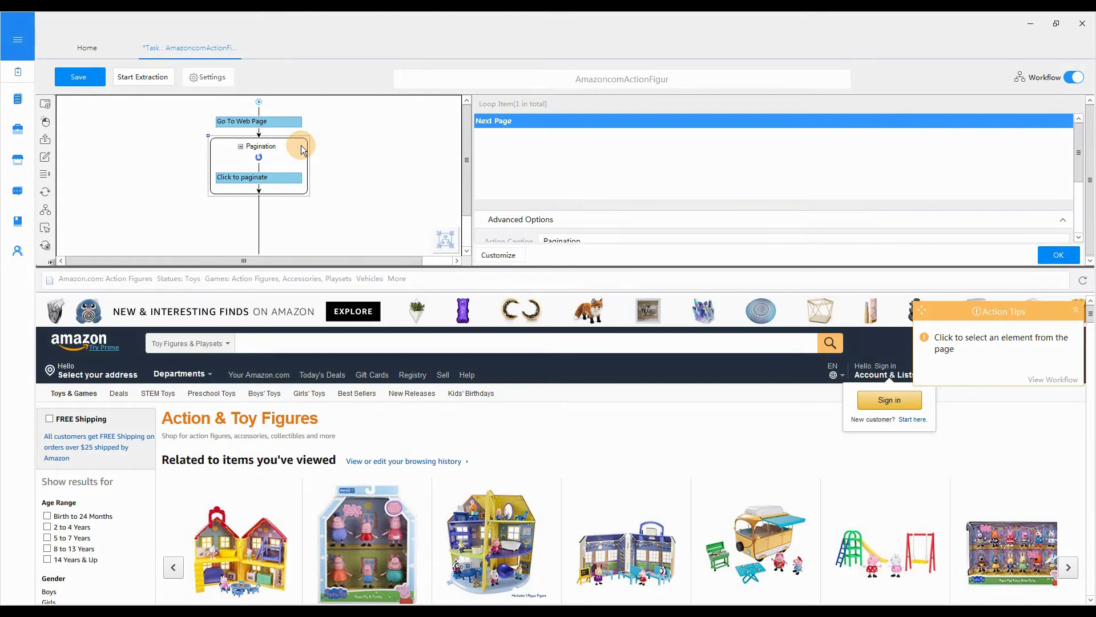
left_click(1091, 471)
scroll(1092, 479, "up", 5)
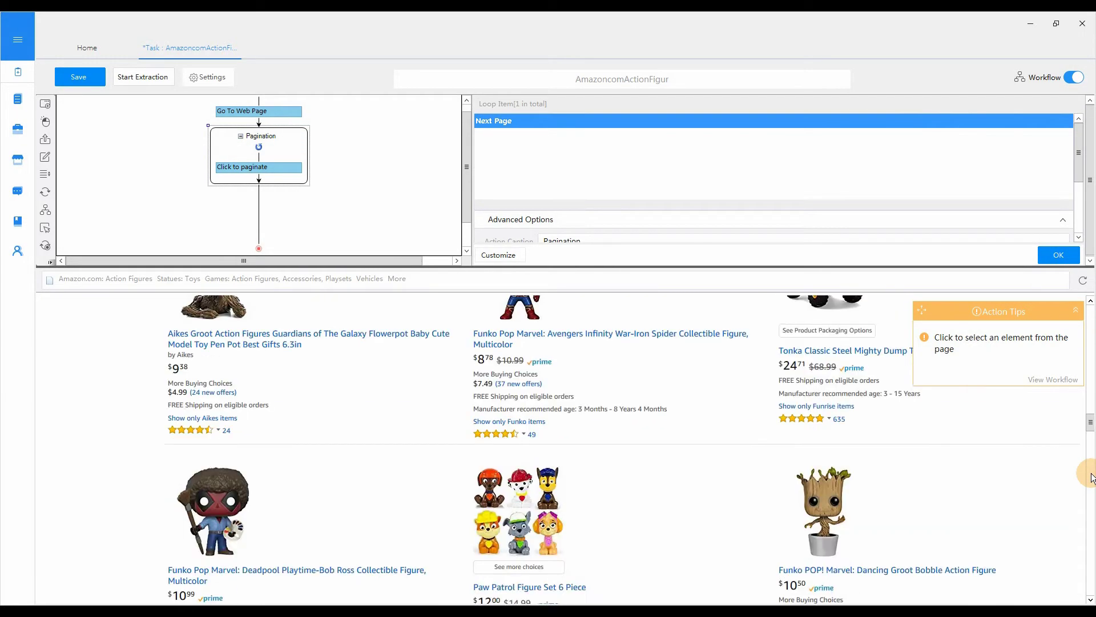
scroll(1092, 477, "up", 5)
scroll(1092, 478, "up", 1)
scroll(1092, 478, "down", 2)
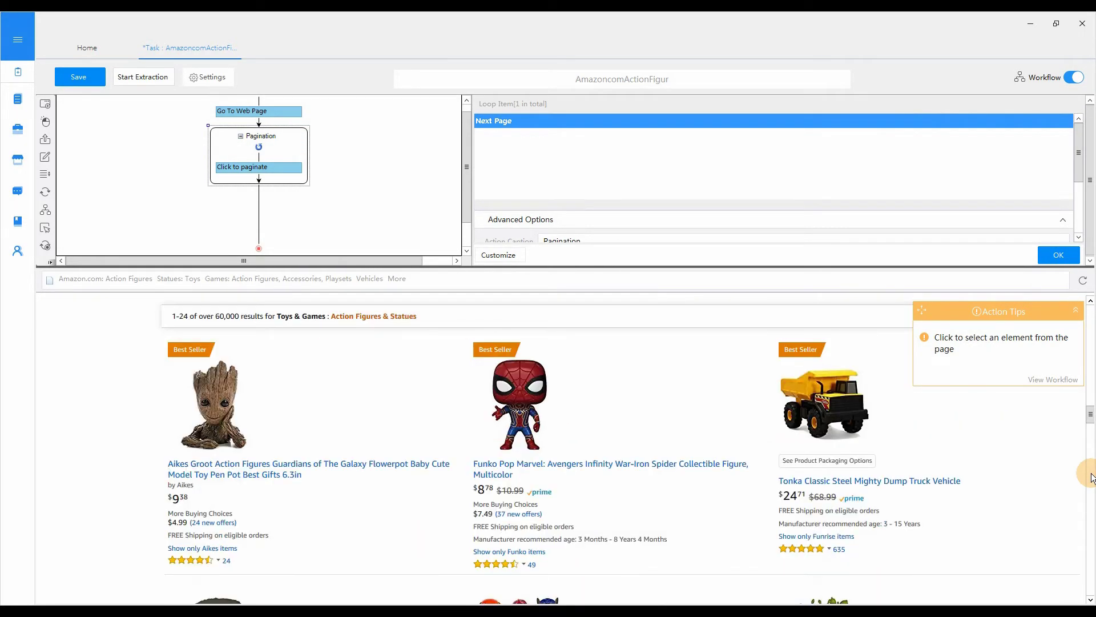
Step: Select all 24 product titles and set a loop that clicks each one
left_click(306, 475)
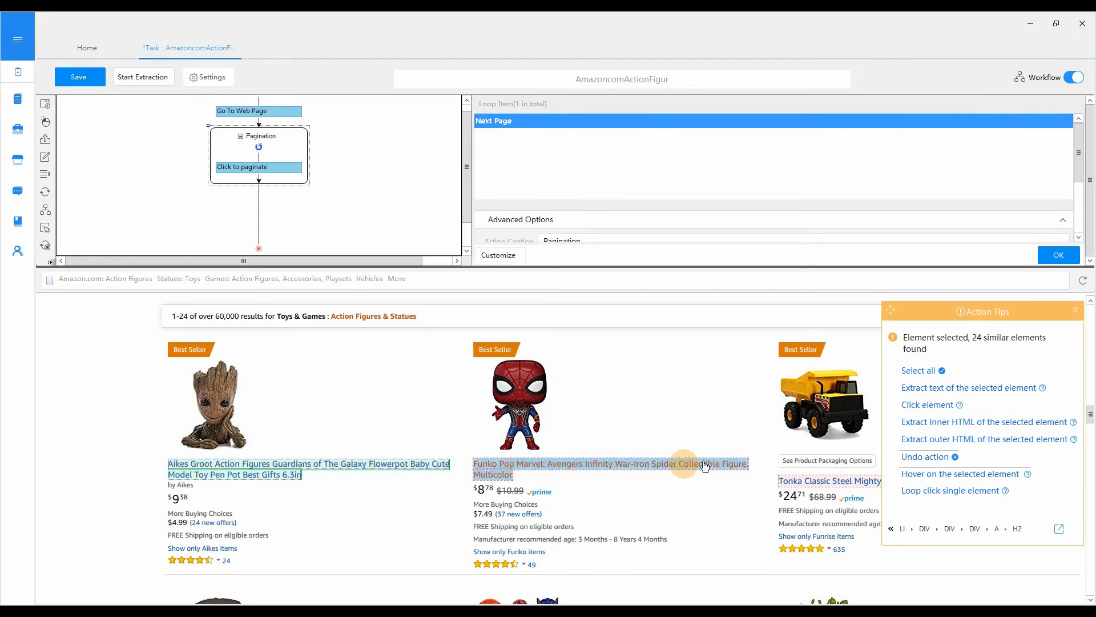
left_click(915, 375)
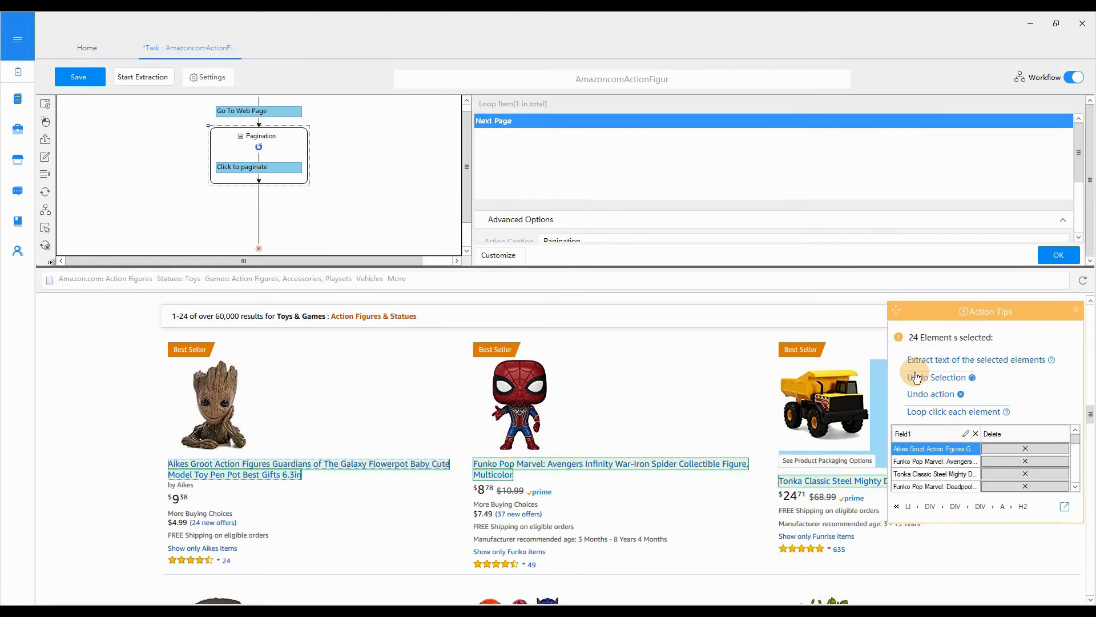
left_click(924, 413)
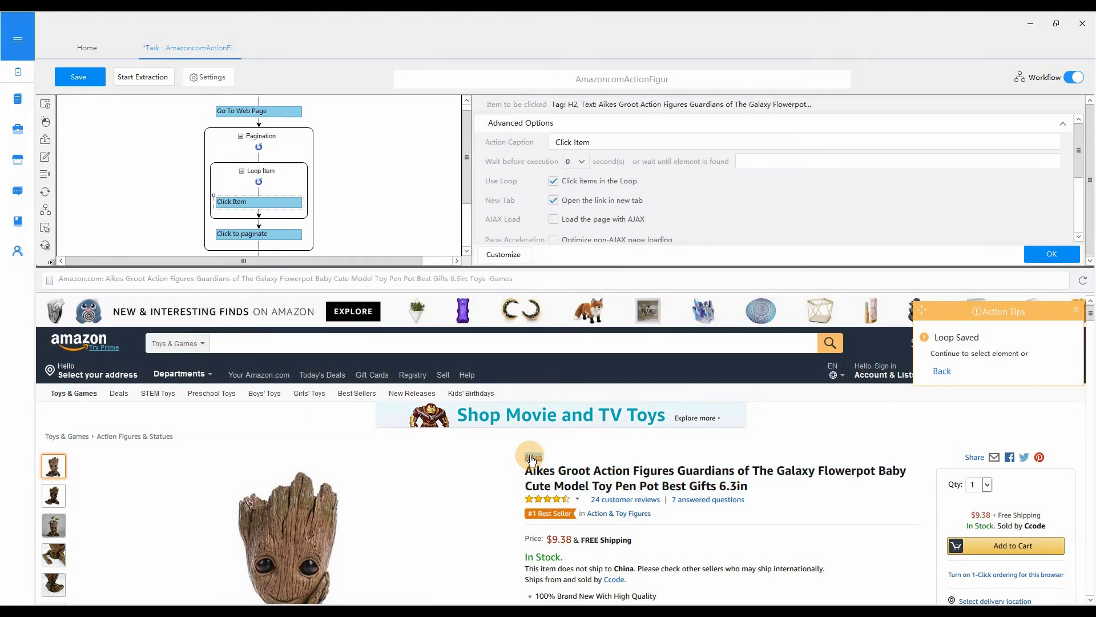
Step: Extract the product's brand and title text as fields
left_click(532, 460)
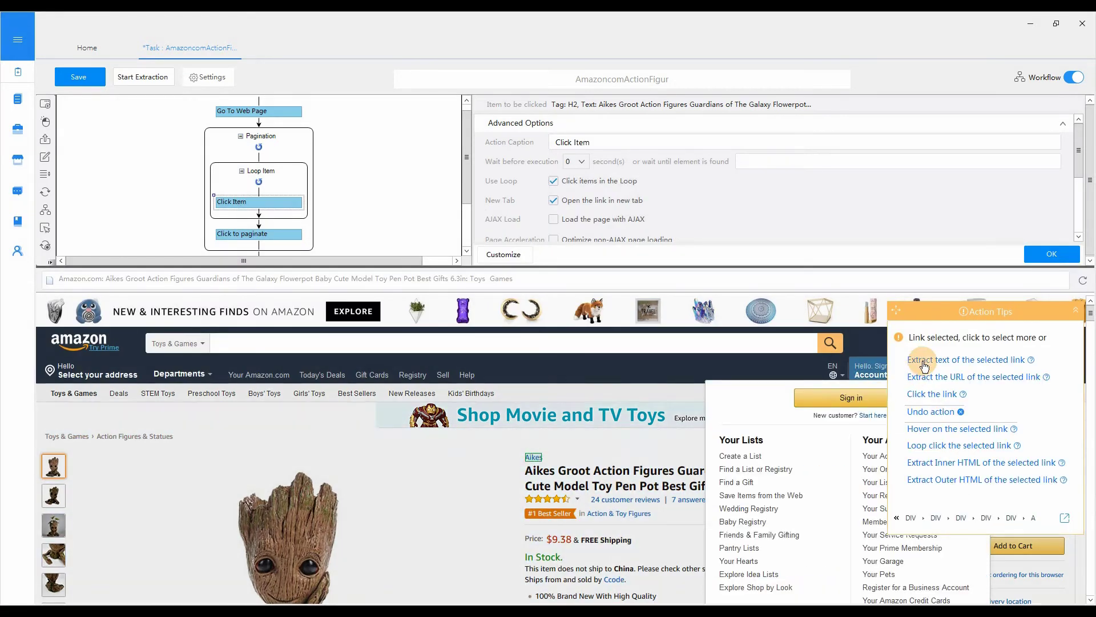
left_click(930, 356)
left_click(685, 321)
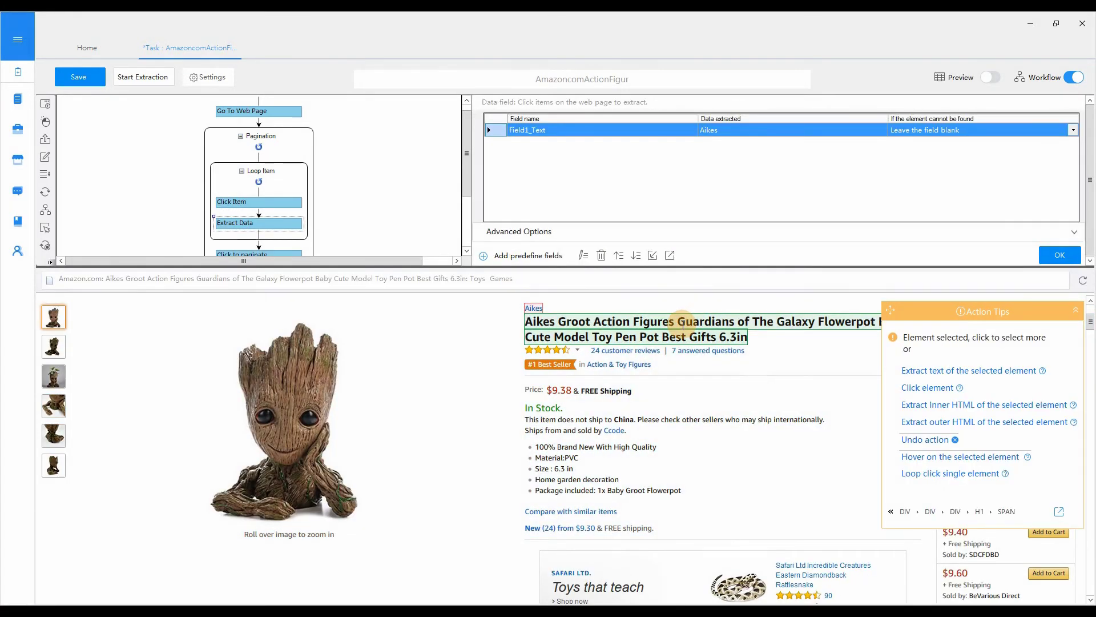
left_click(943, 372)
mouse_move(545, 349)
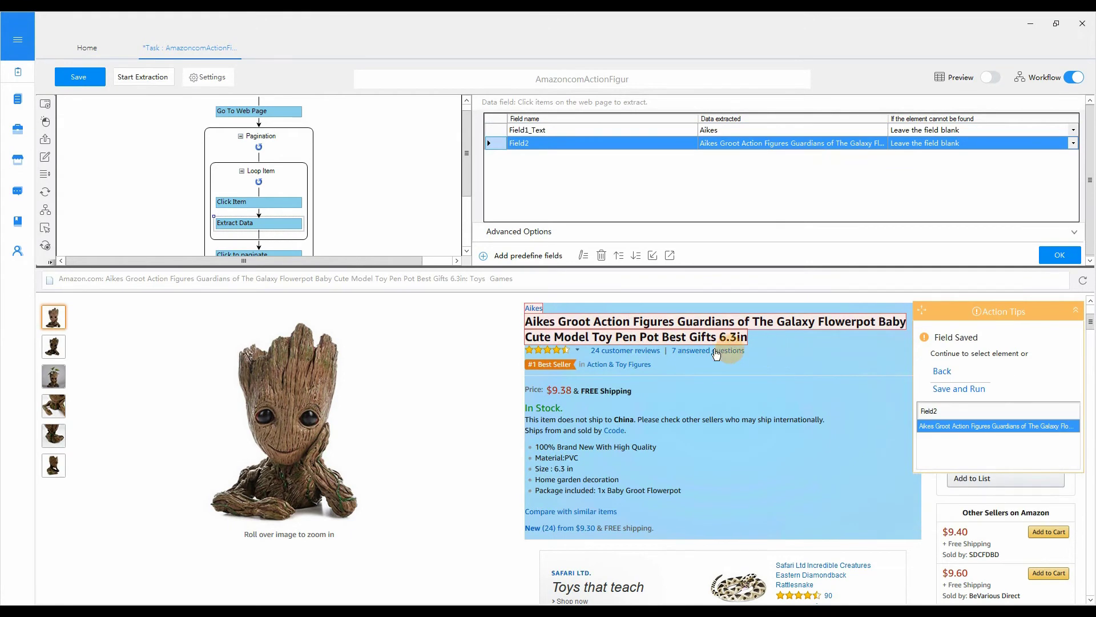
Step: Extract the star rating, the 24 customer reviews count and the $9.38 price as fields
left_click(553, 374)
left_click(933, 370)
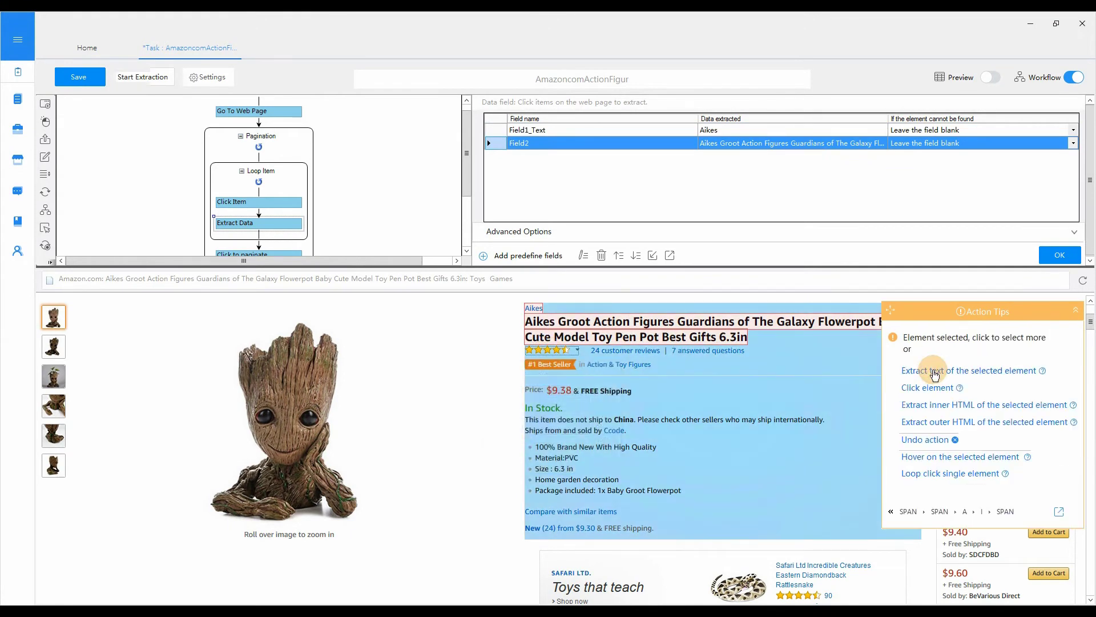
left_click(634, 350)
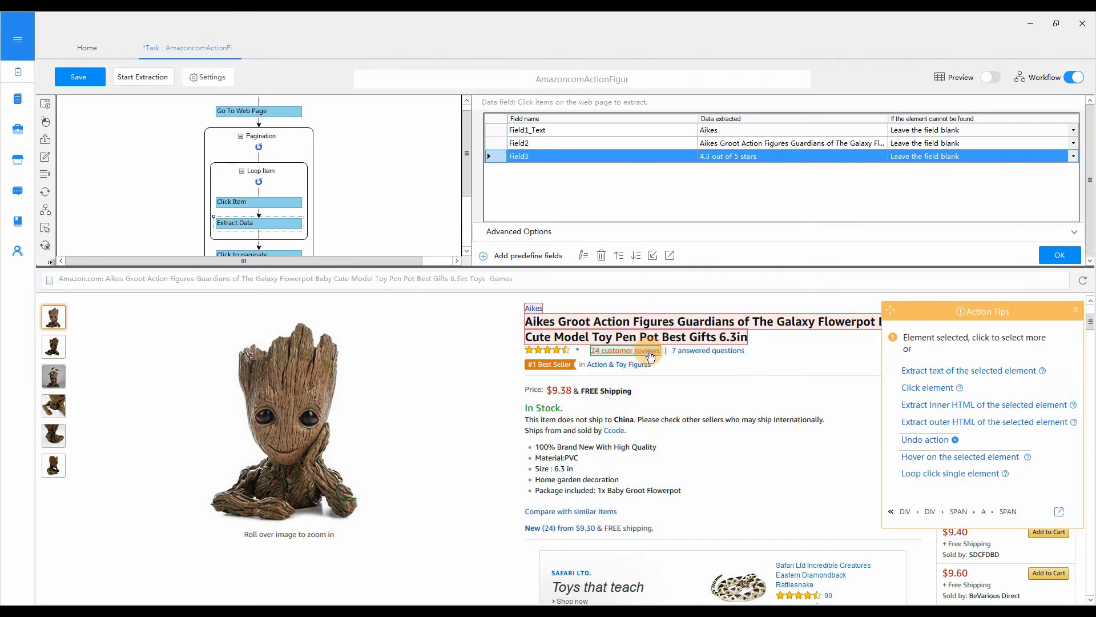
left_click(929, 371)
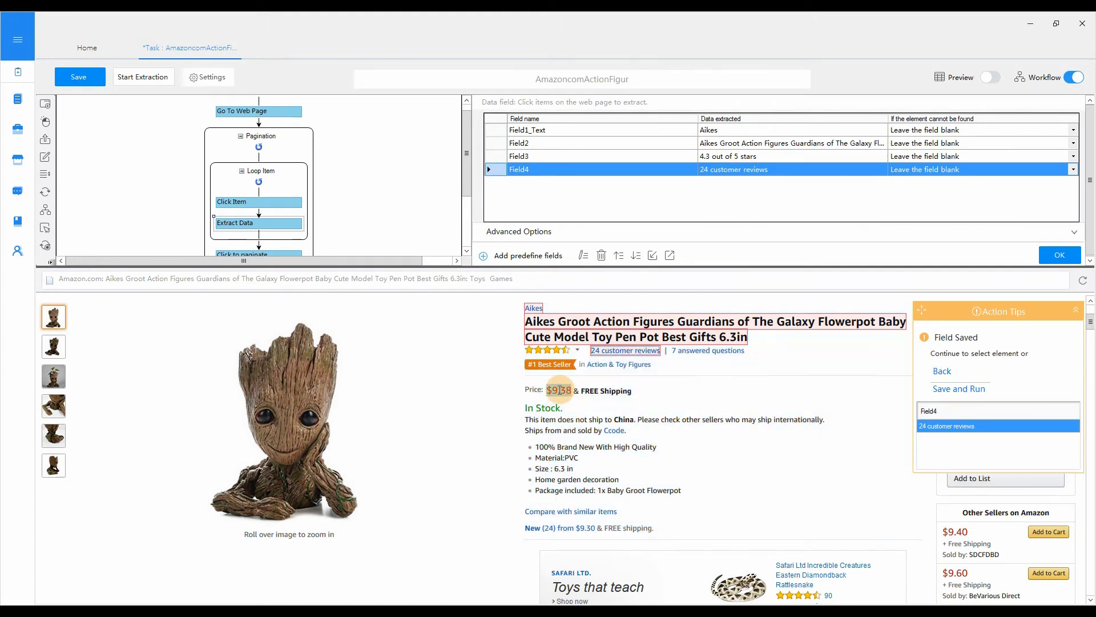
left_click(565, 390)
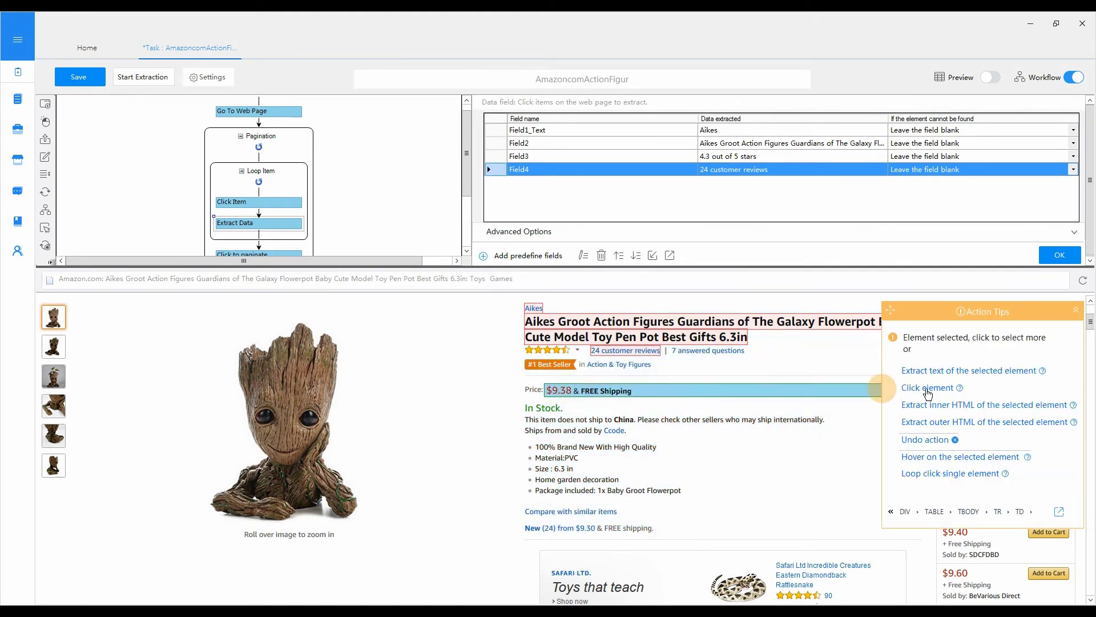
left_click(947, 372)
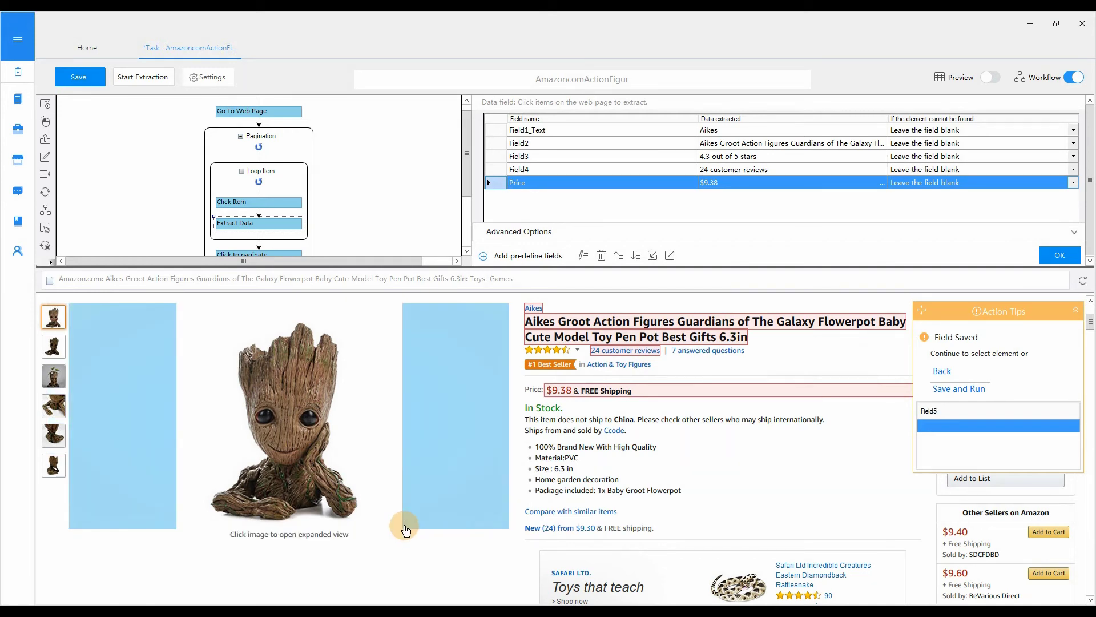
Step: Narrow the selection to the main product IMG and extract its URL as Field5
left_click(406, 530)
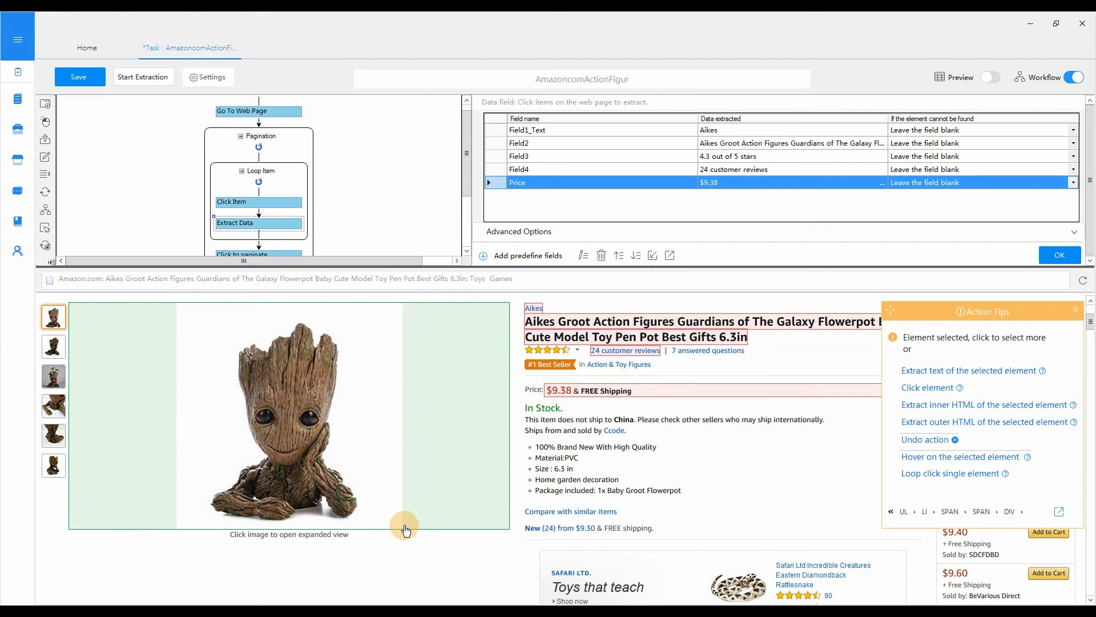
left_click(1020, 512)
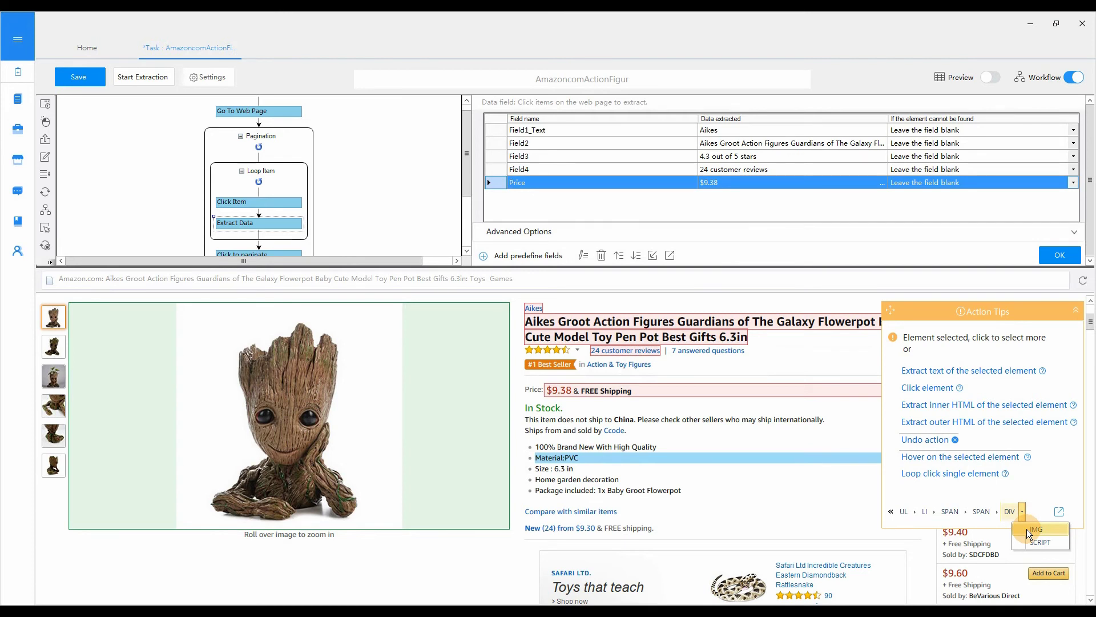
left_click(1029, 530)
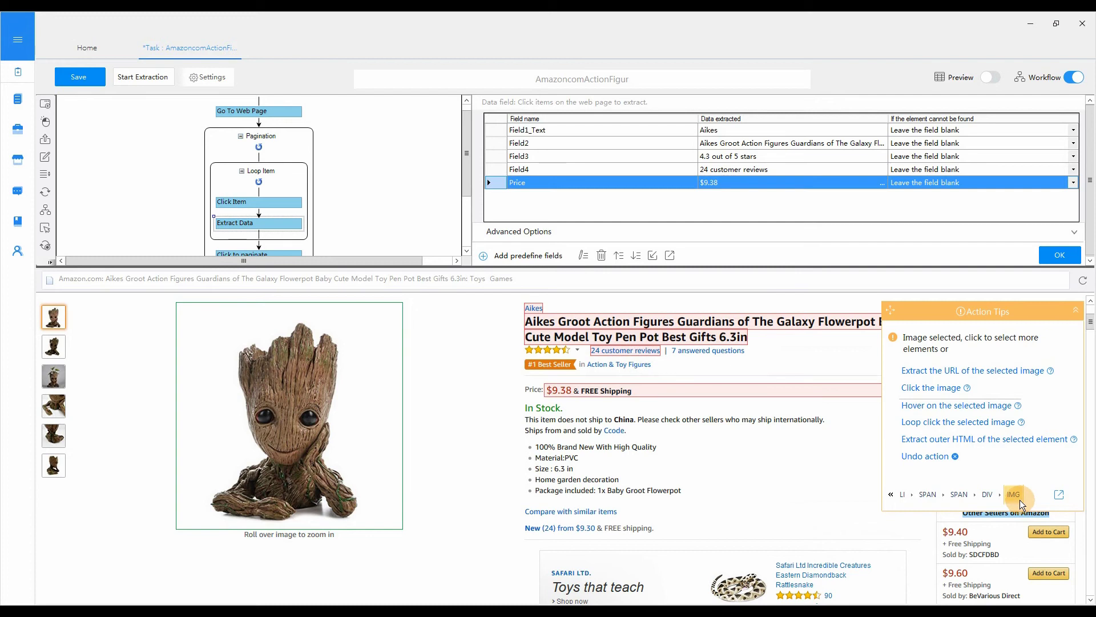
mouse_move(972, 371)
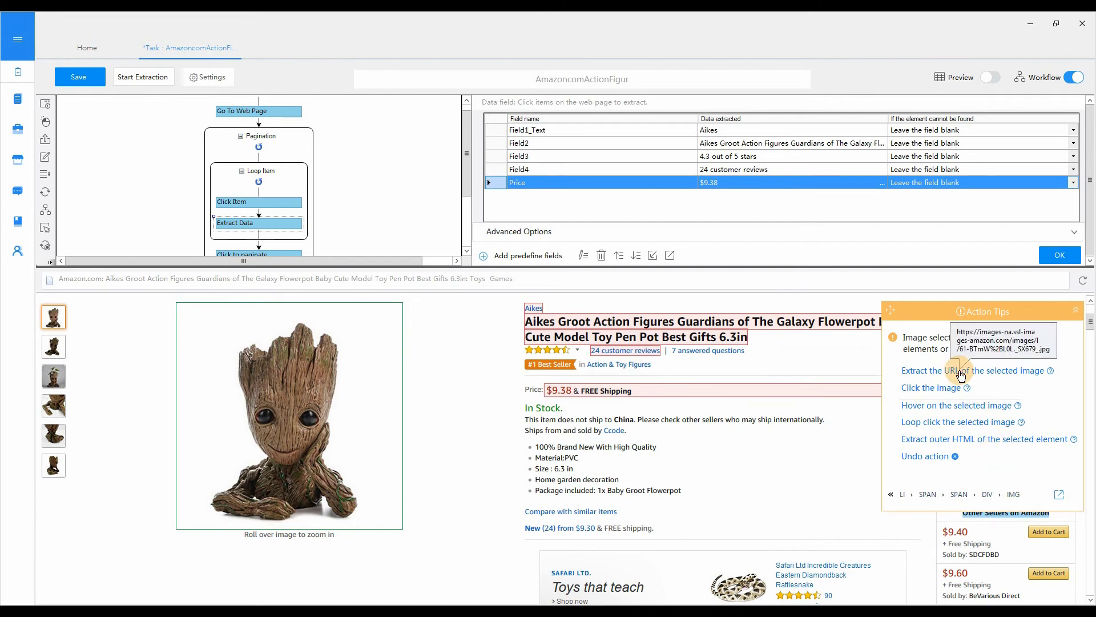
left_click(951, 375)
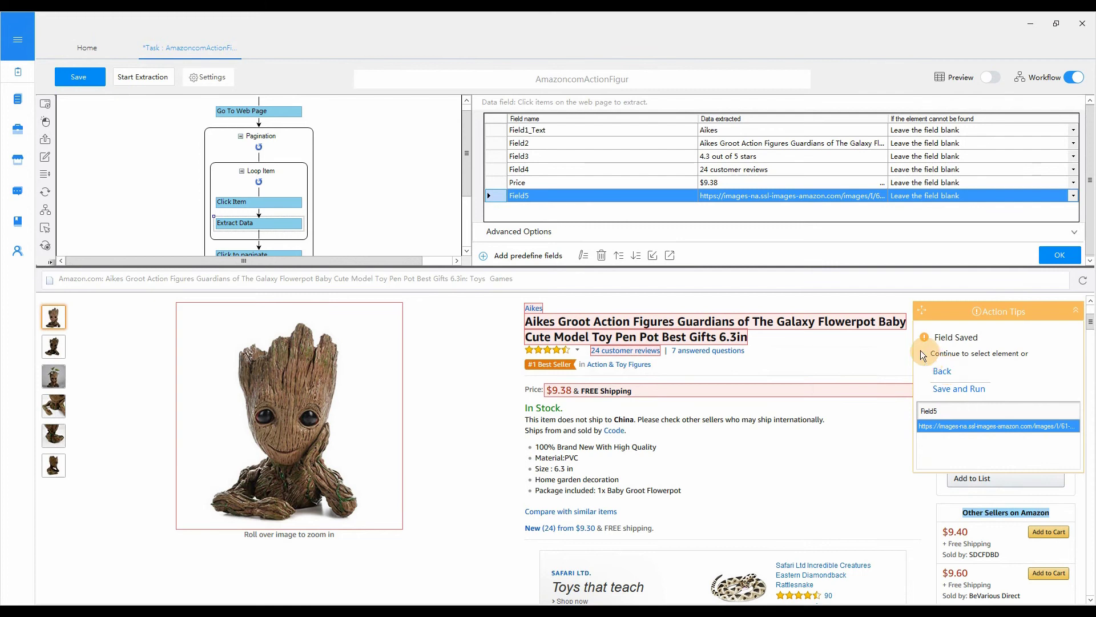
Step: Name the first four fields Brand, Title, Rating and Number_Of_Reviewers
left_click(551, 130)
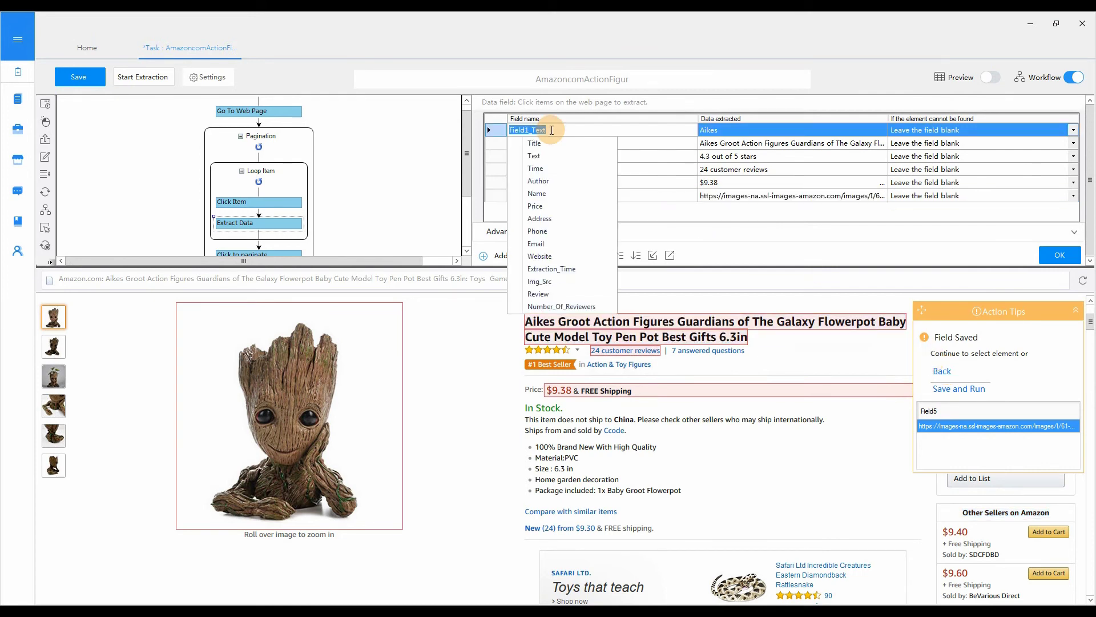
type("Brand")
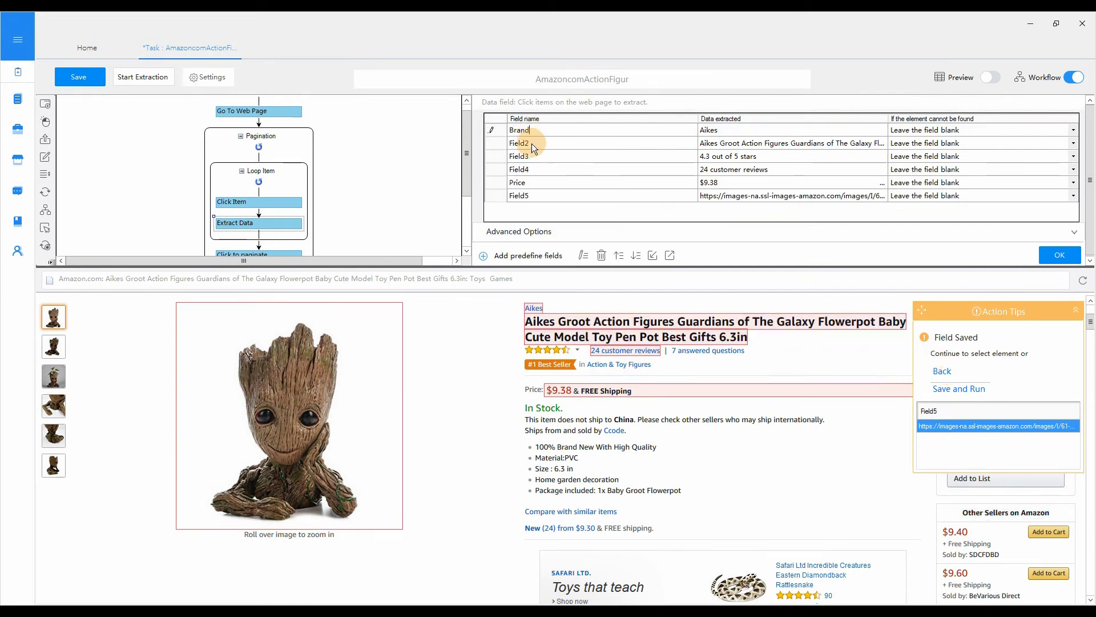
left_click(532, 144)
left_click(531, 156)
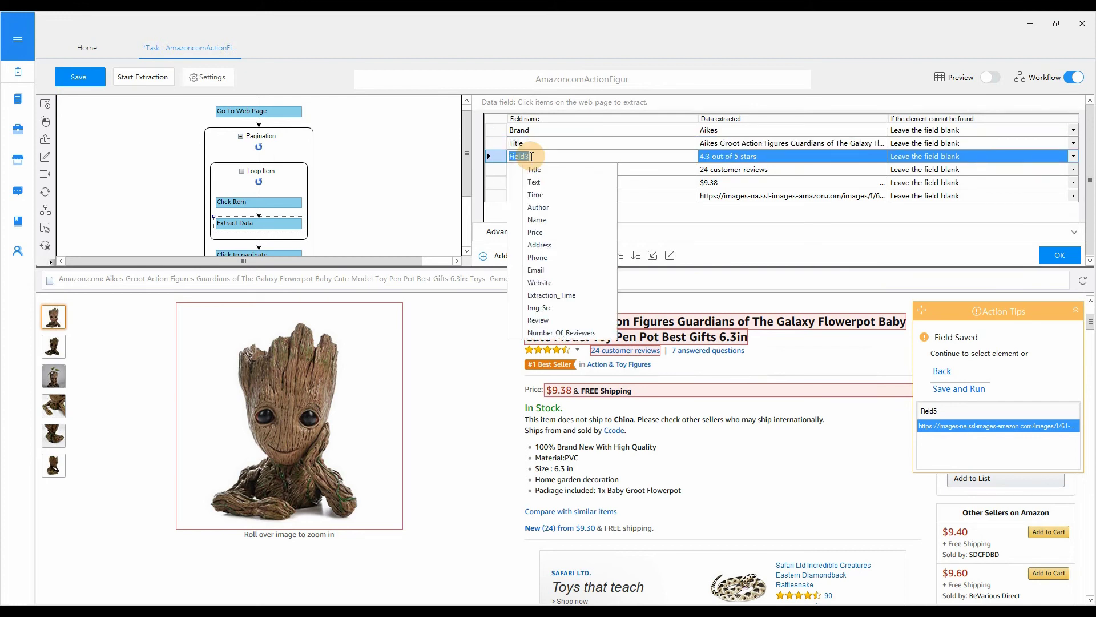
type("Rating")
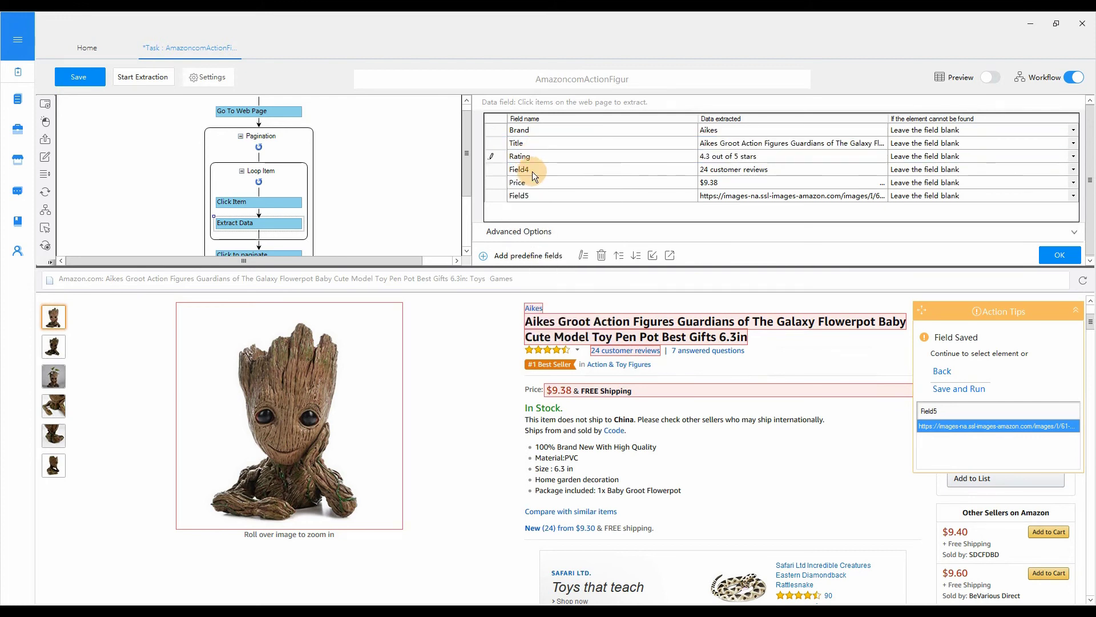
left_click(530, 169)
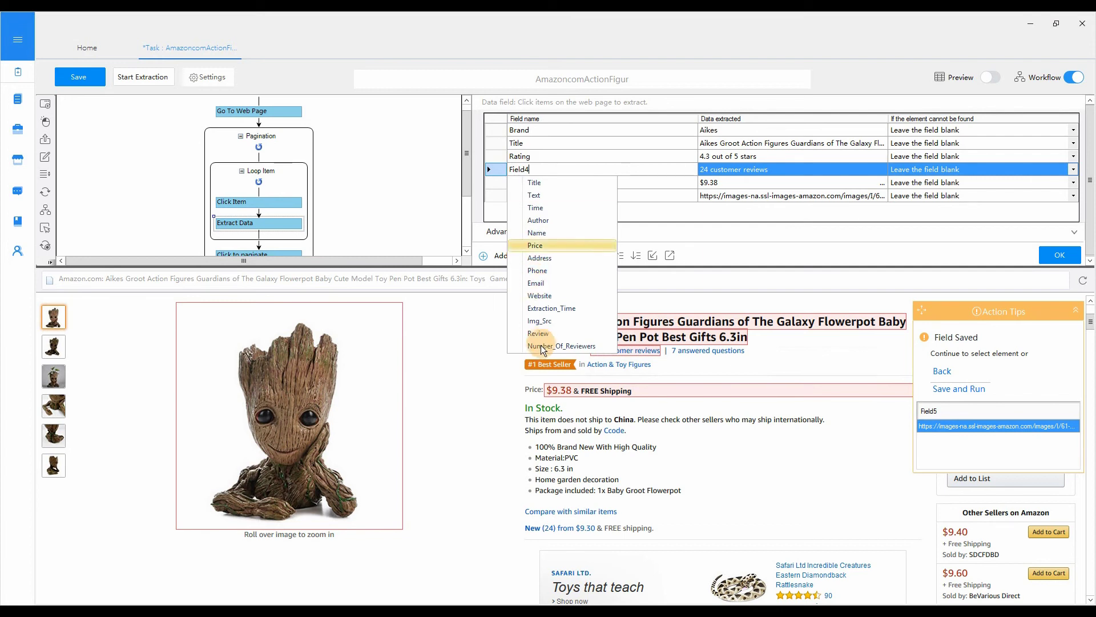
left_click(541, 346)
Step: Name the last two fields Price and Img_Src, and confirm the extraction settings
left_click(530, 183)
left_click(536, 258)
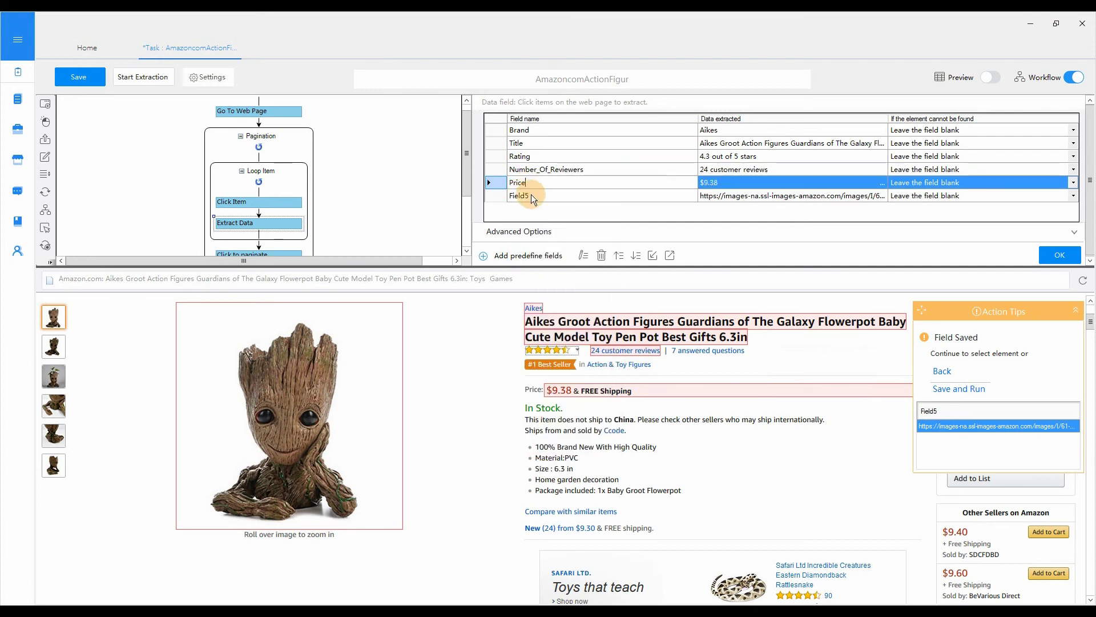
double_click(531, 196)
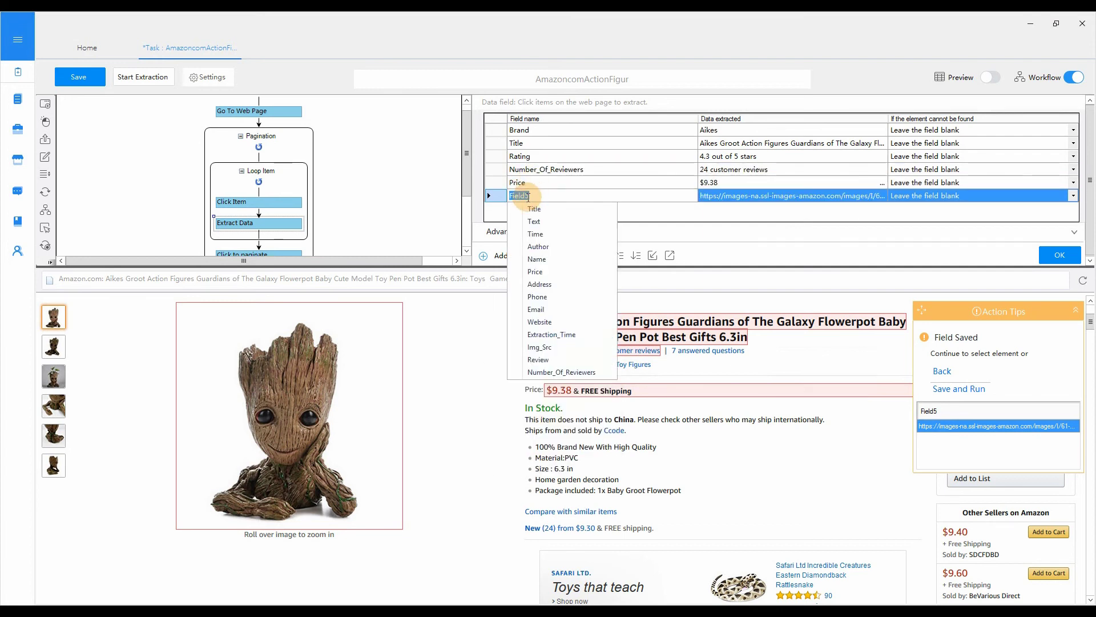
left_click(540, 347)
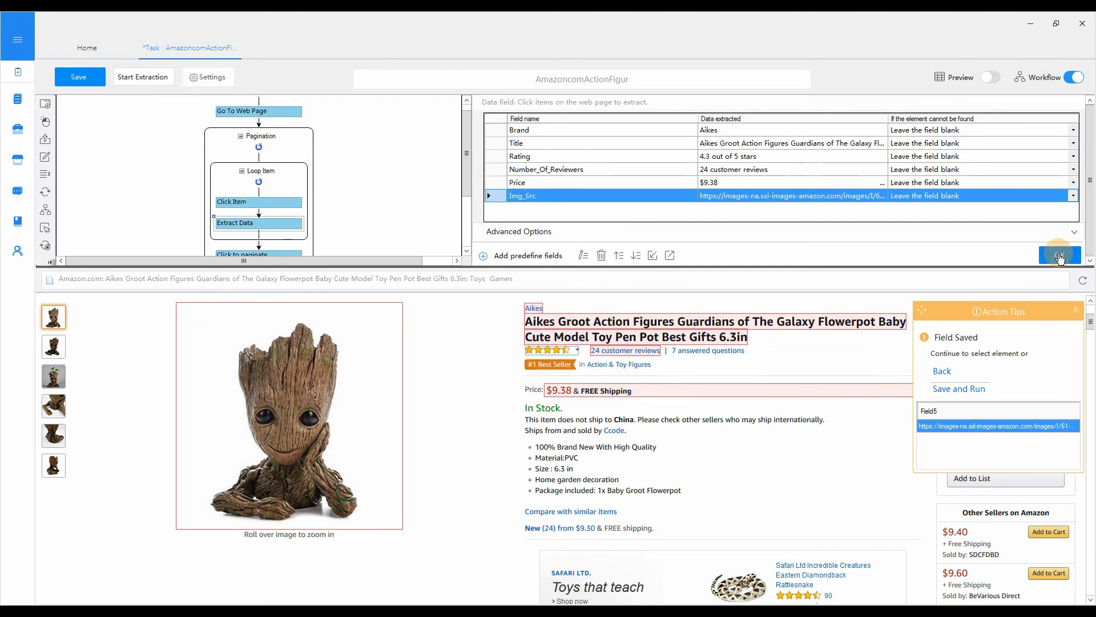
left_click(1060, 259)
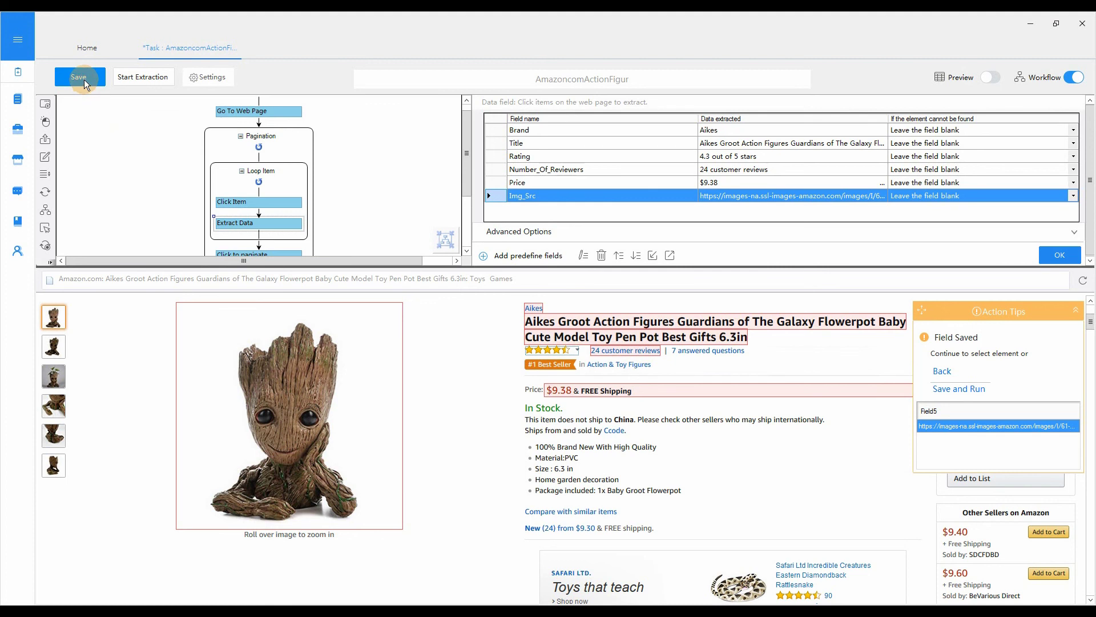
Step: Save the task and start a Local Extraction run
left_click(80, 77)
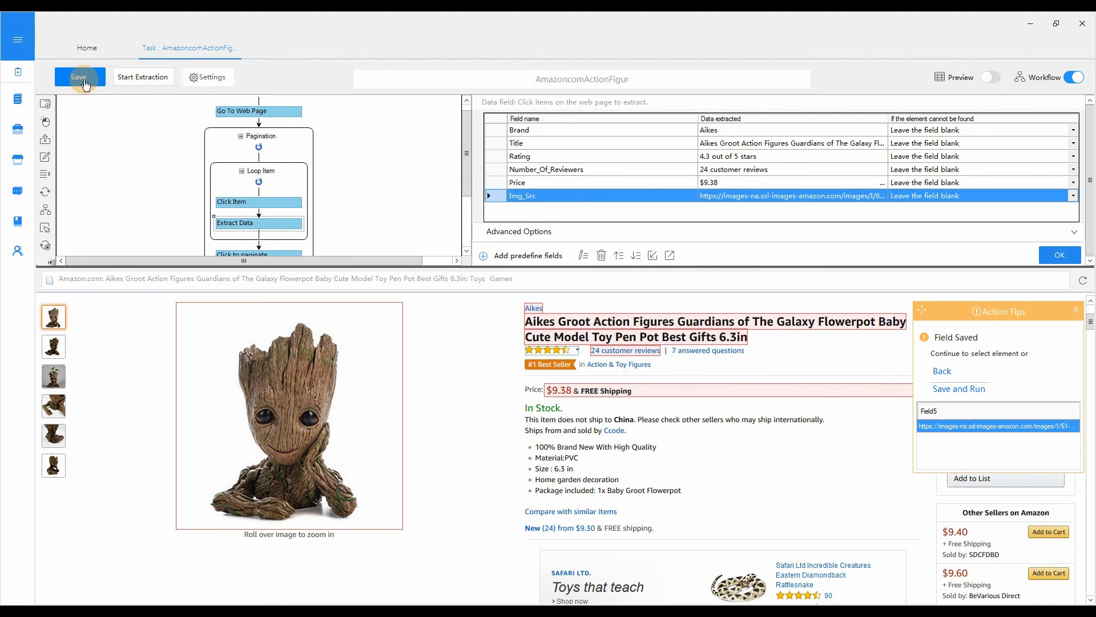
left_click(151, 79)
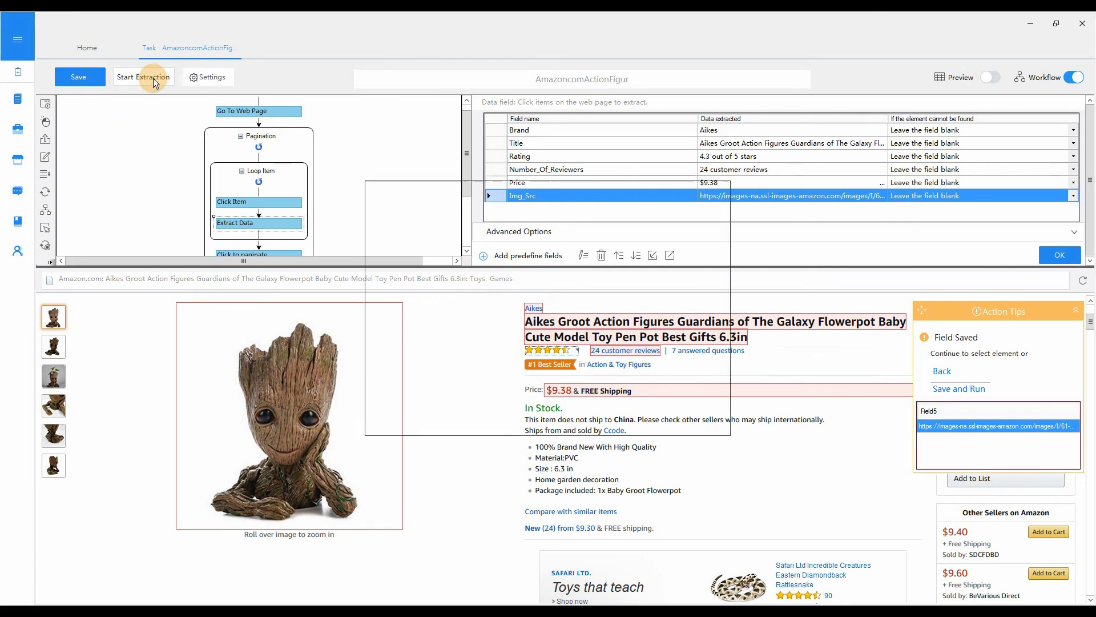
left_click(431, 228)
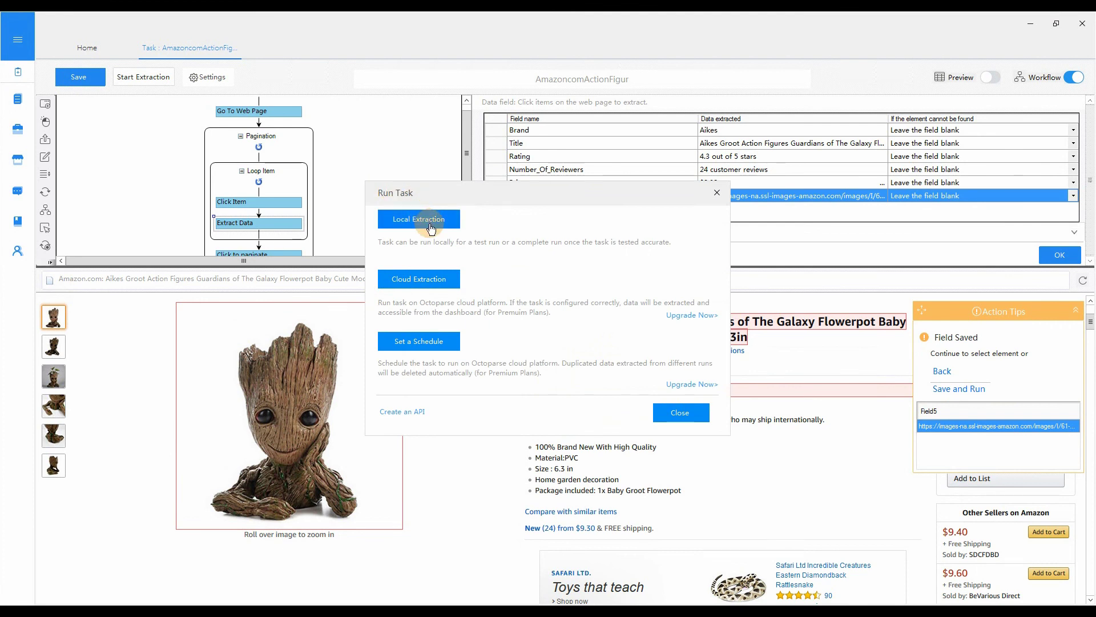
left_click(431, 228)
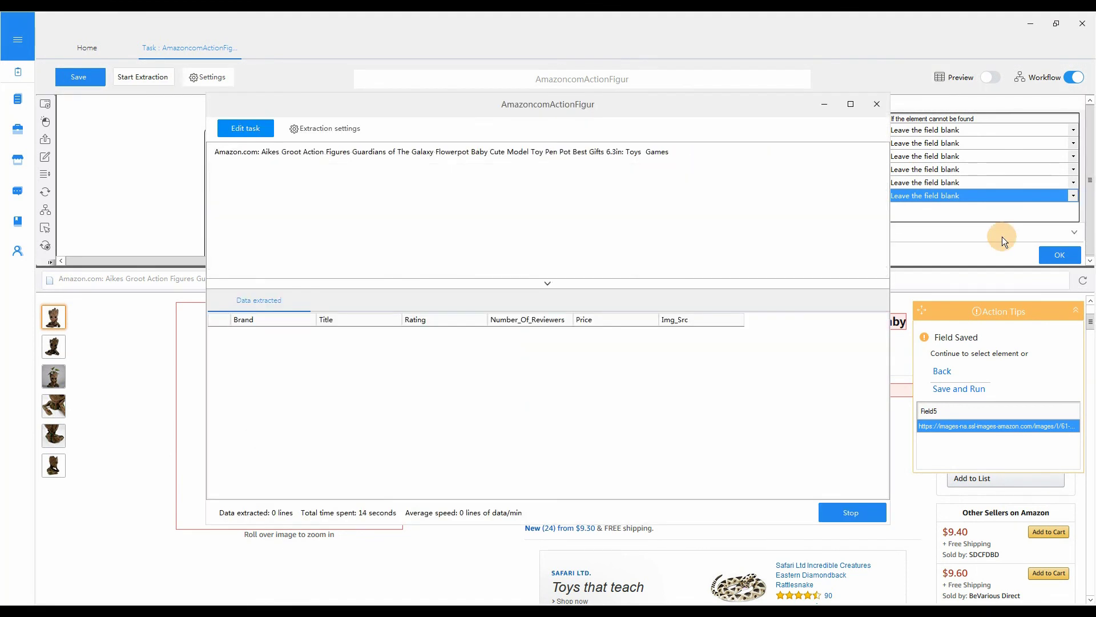